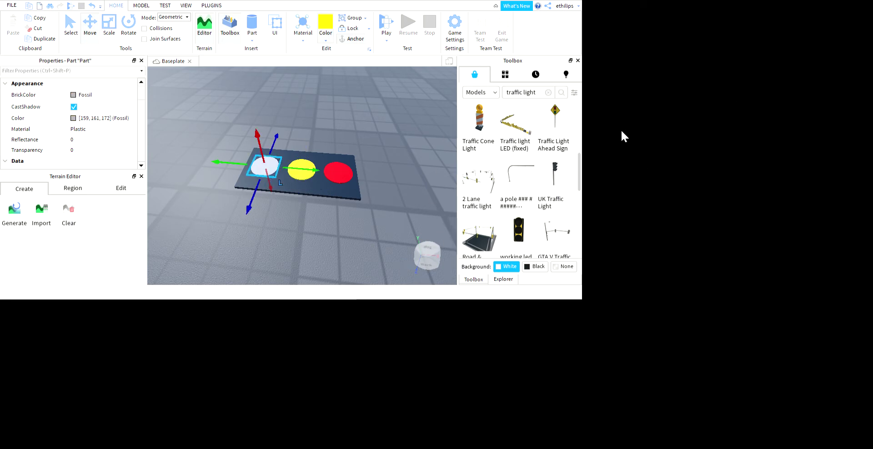
Colour the white circle of the traffic light Lime green.
left_click(574, 127)
right_click_drag(574, 154, 567, 360)
left_click(563, 347)
scroll(566, 345, "down", 4)
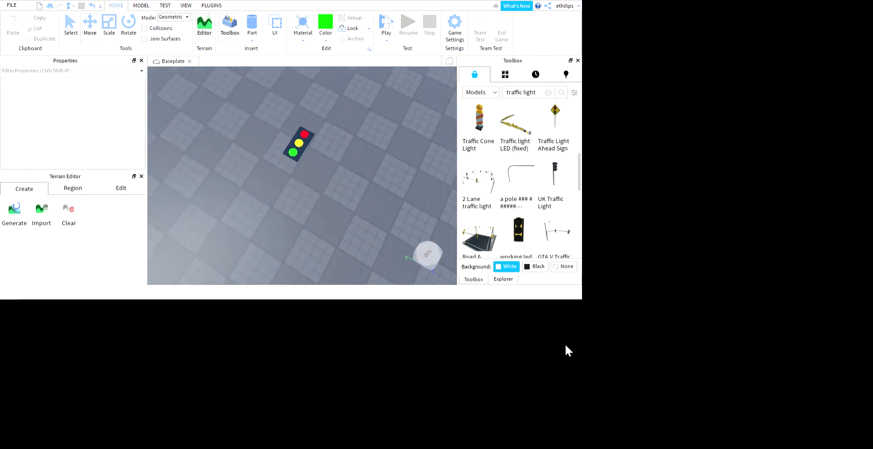
scroll(565, 344, "up", 3)
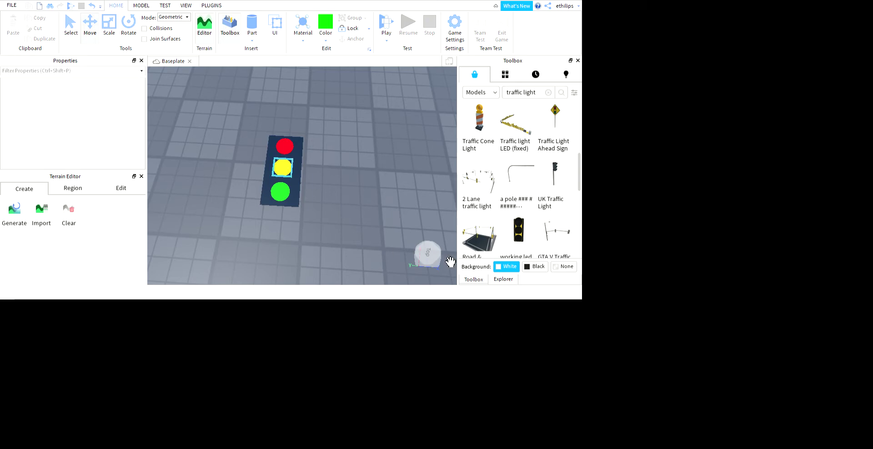
Set the material of the yellow and green lights to Metal and the red light to Neon.
left_click(282, 167)
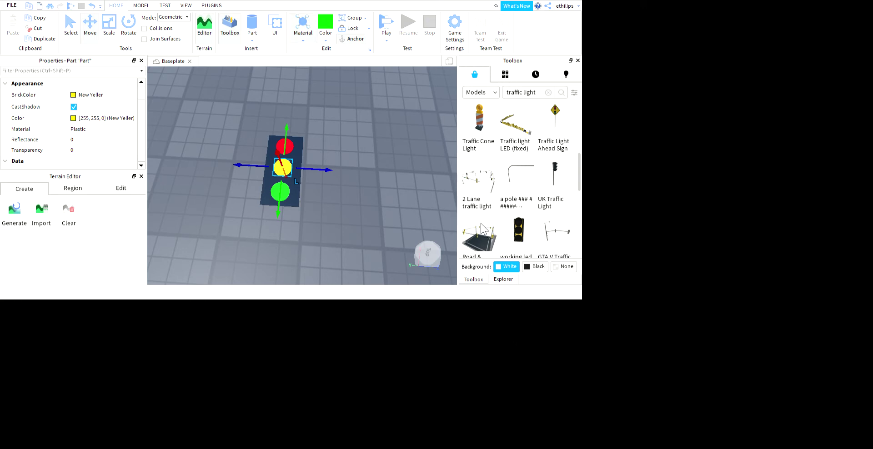
left_click(497, 274)
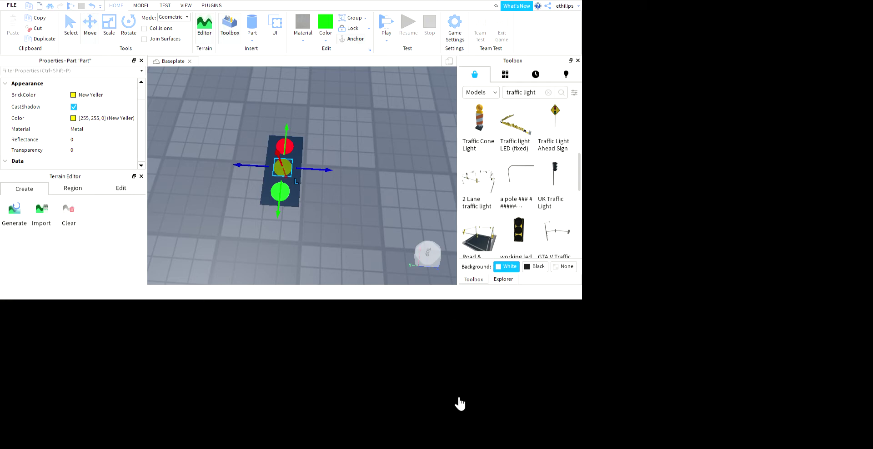
left_click(434, 294)
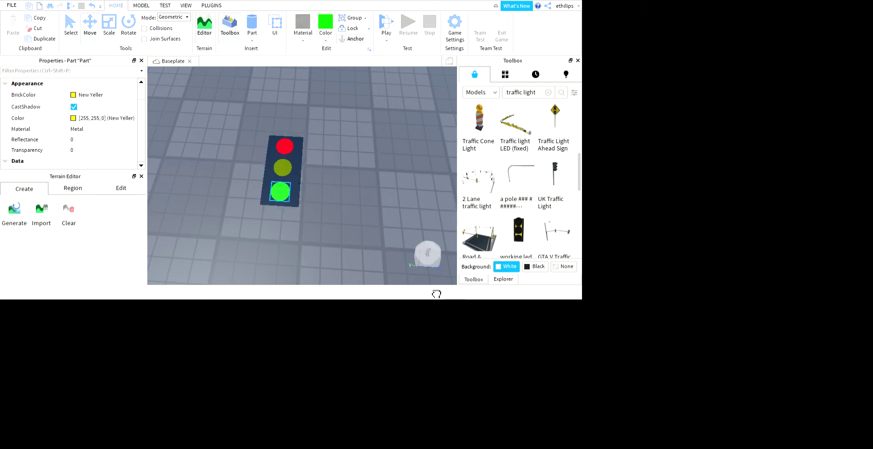
left_click(445, 59)
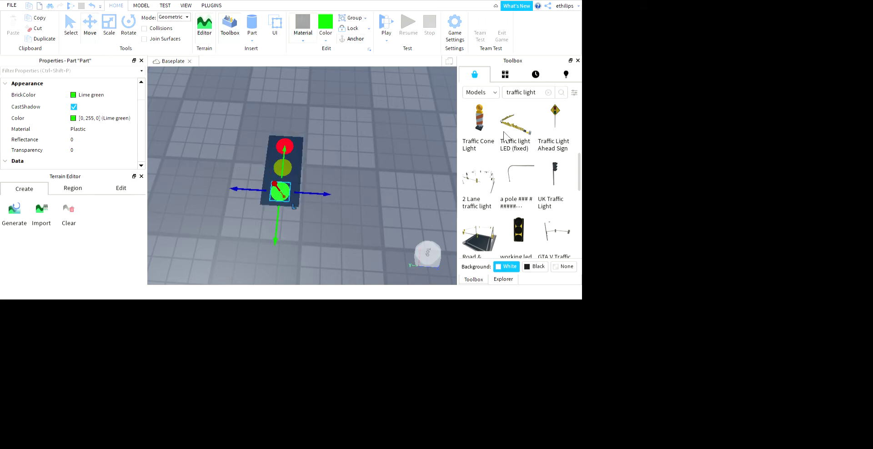
left_click(478, 269)
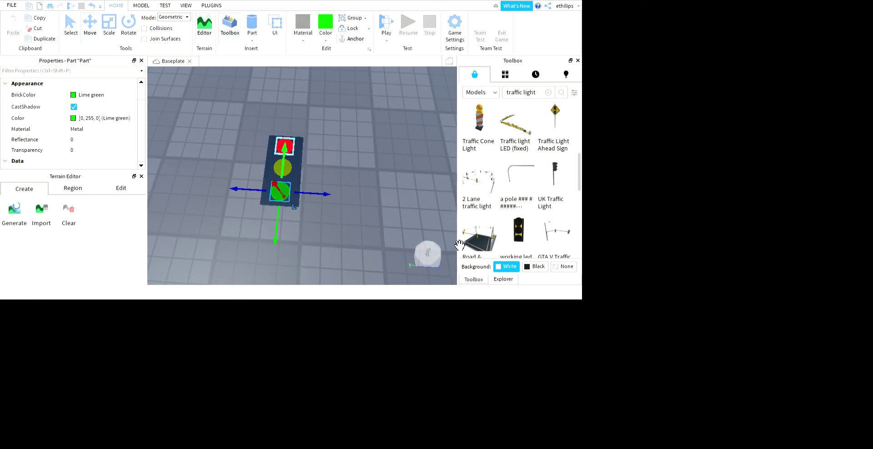
left_click(460, 238)
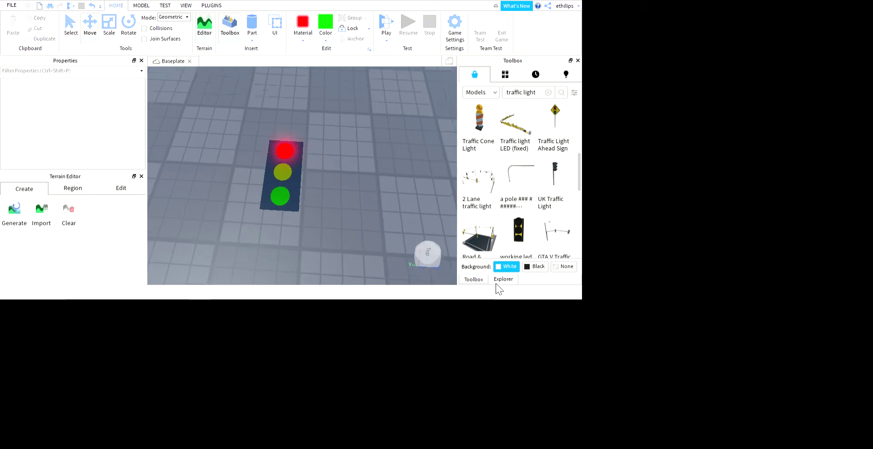
Group the dark backing plate and the three coloured lights into one model.
right_click_drag(496, 283, 496, 284)
scroll(496, 283, "up", 4)
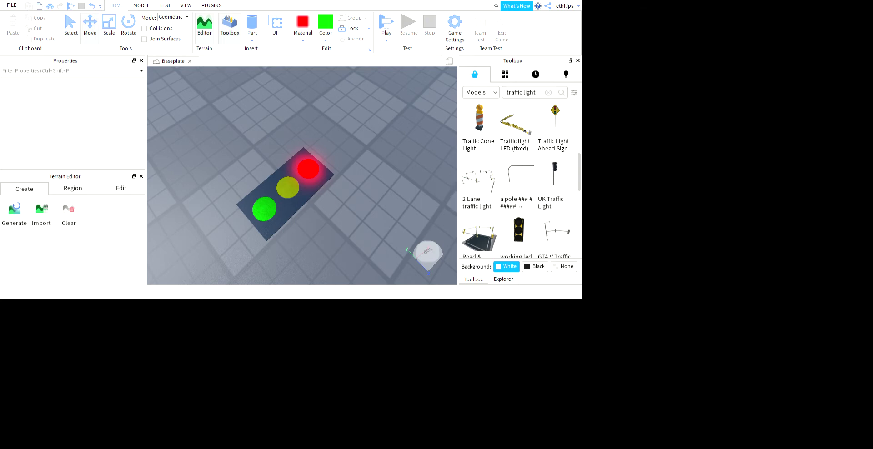
left_click_drag(544, 214, 347, 402)
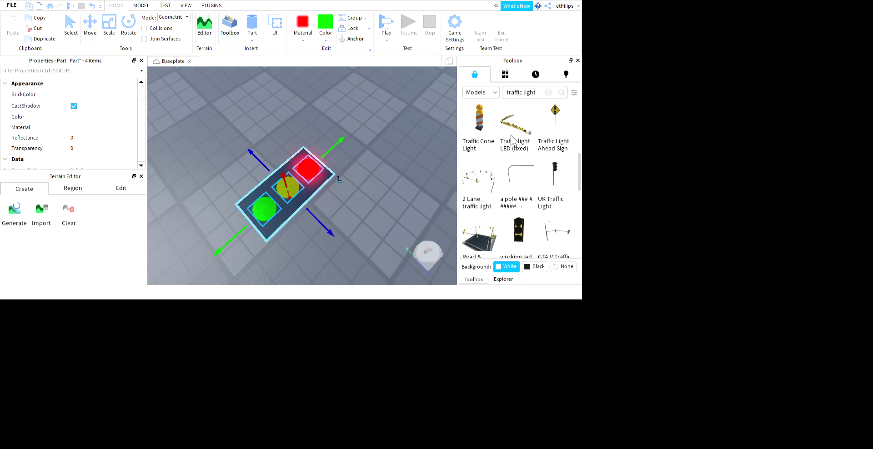
key("ctrl+g")
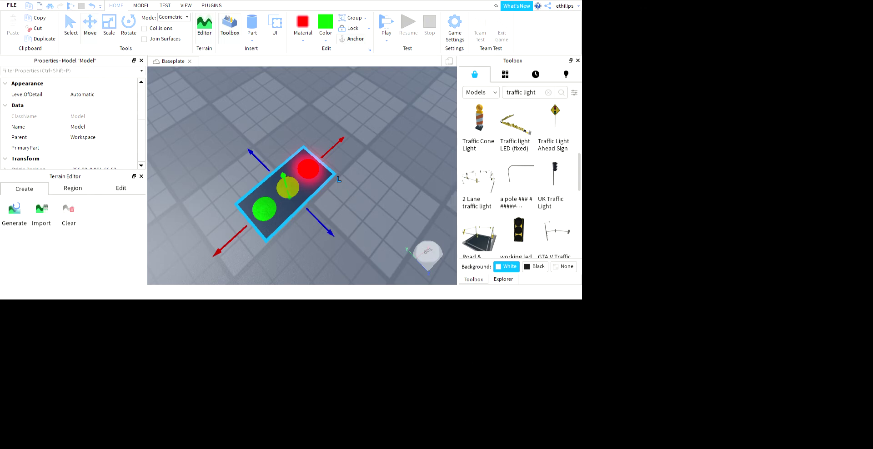
Rename the new grouped model in the workspace as Traffic light.
left_click(864, 93)
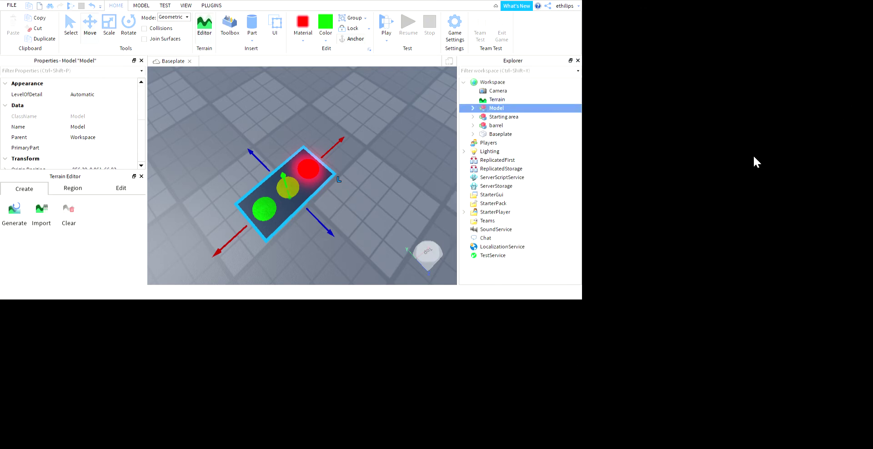
key("F2")
type("Tar")
type("a")
type("ffic light")
key("Return")
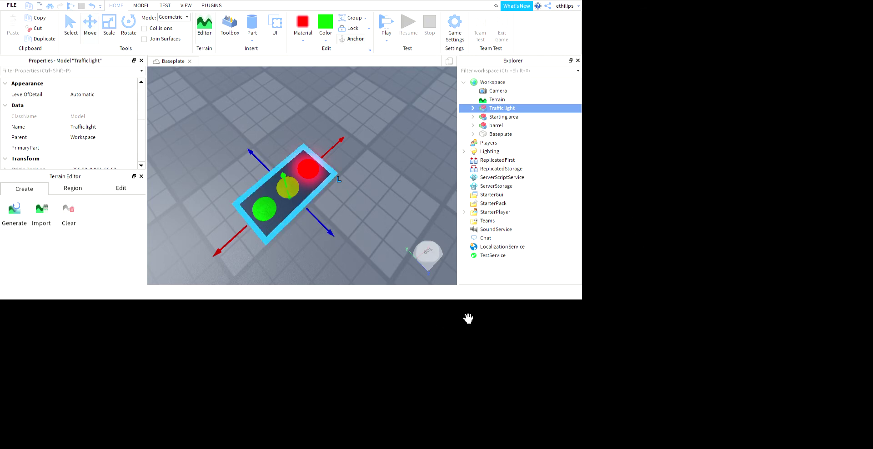
Rename the red light part inside the Traffic light model as Red.
key("f")
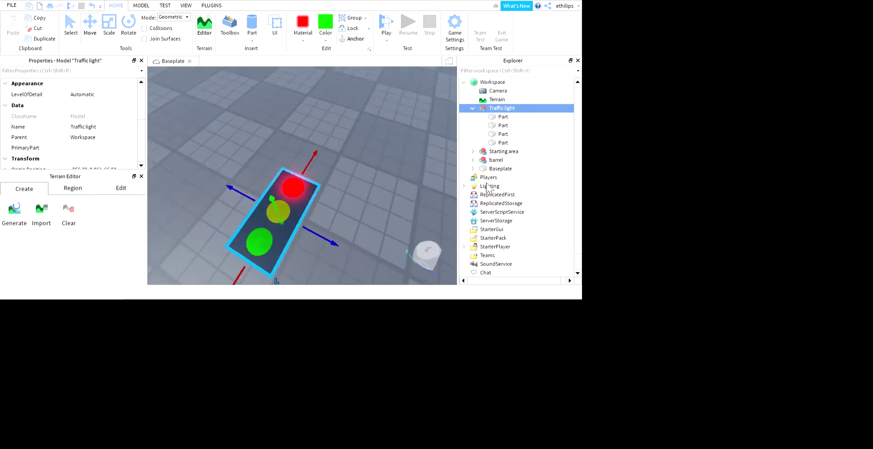
key("Down")
key("Down")
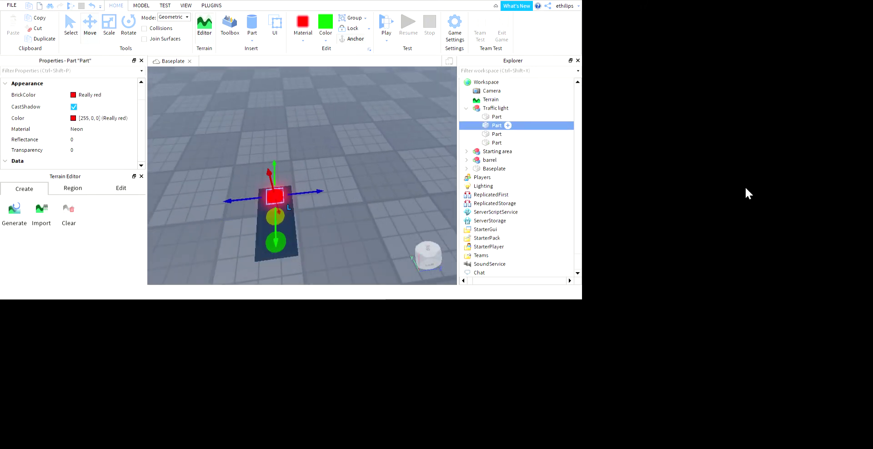
key("F2")
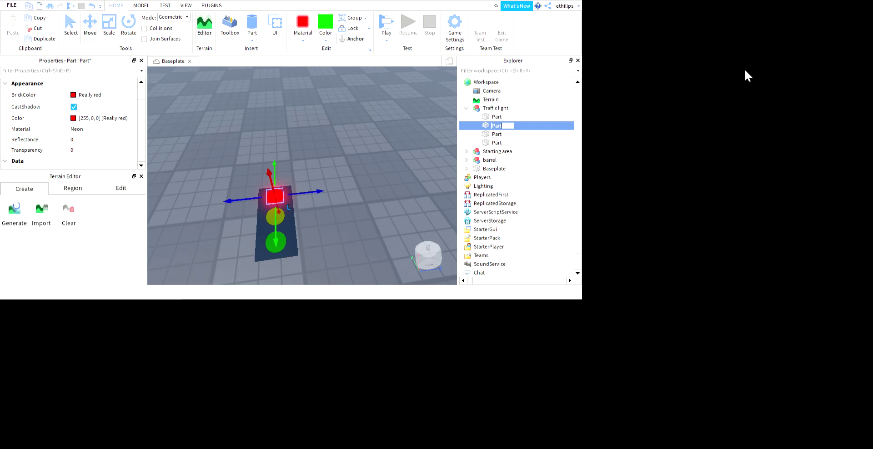
type("re")
key("BackSpace")
key("BackSpace")
type("Red")
key("Return")
Rename the yellow light part inside the Traffic light model as Yellow.
left_click(496, 134)
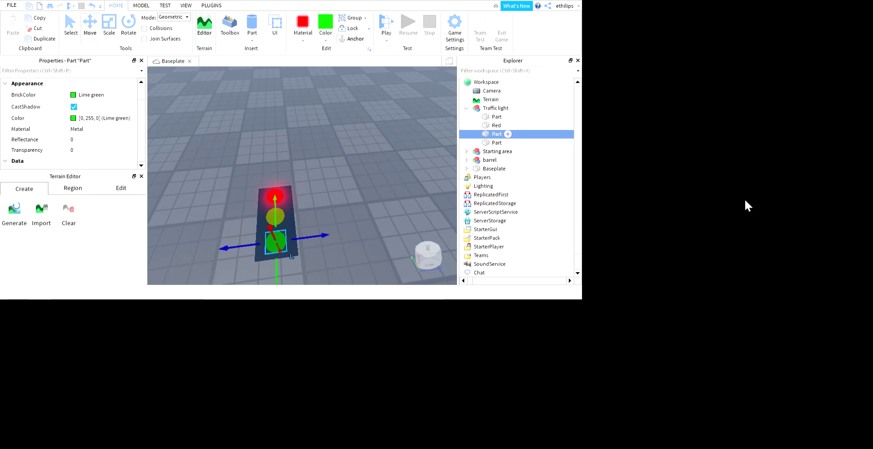
left_click(379, 134)
key("Down")
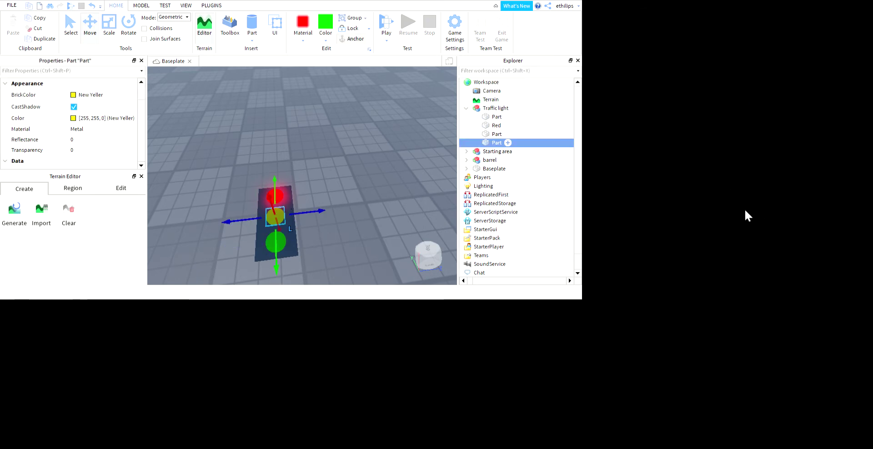
key("F2")
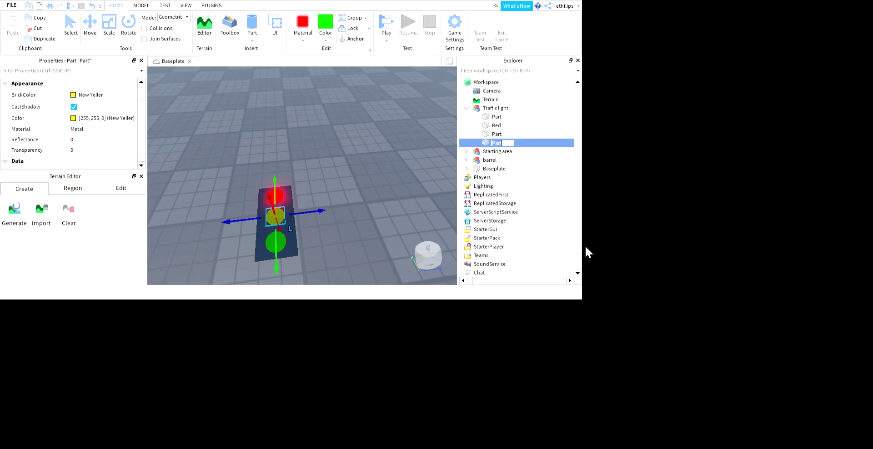
type("Yellow")
key("Return")
Rename the green light part as Green and clear the selection.
key("Up")
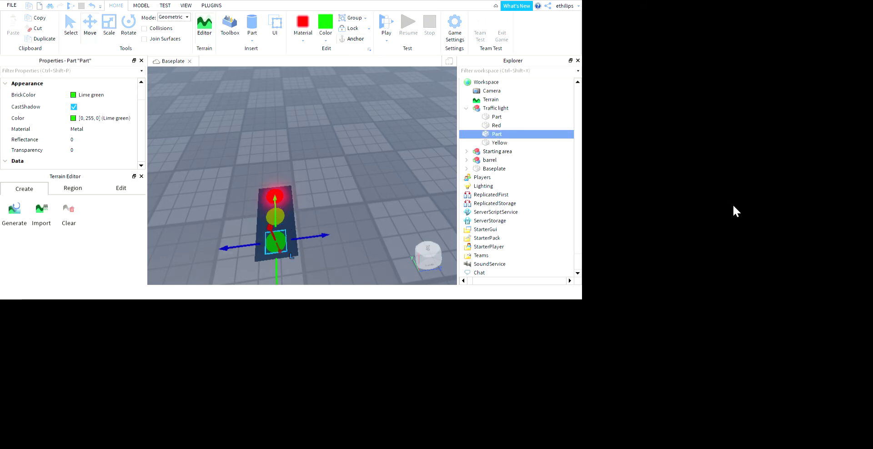
key("F2")
type("Green")
key("Return")
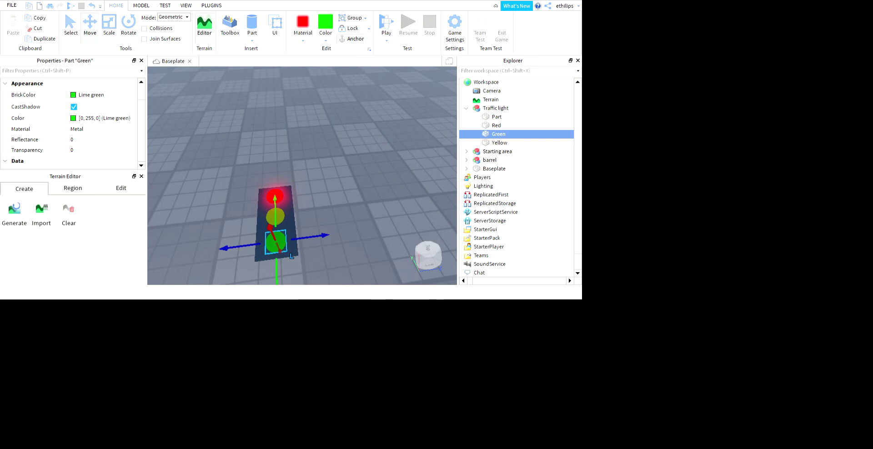
left_click(571, 277)
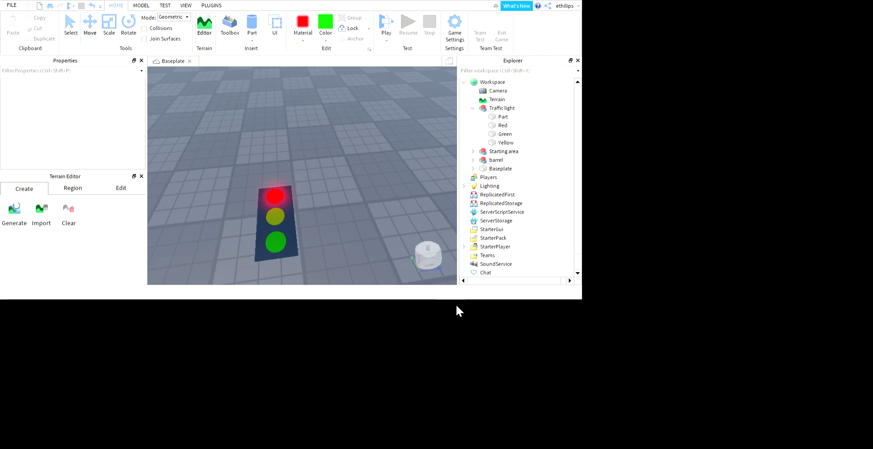
Add a script to the Traffic light model and clear its default Hello world code.
left_click(739, 161)
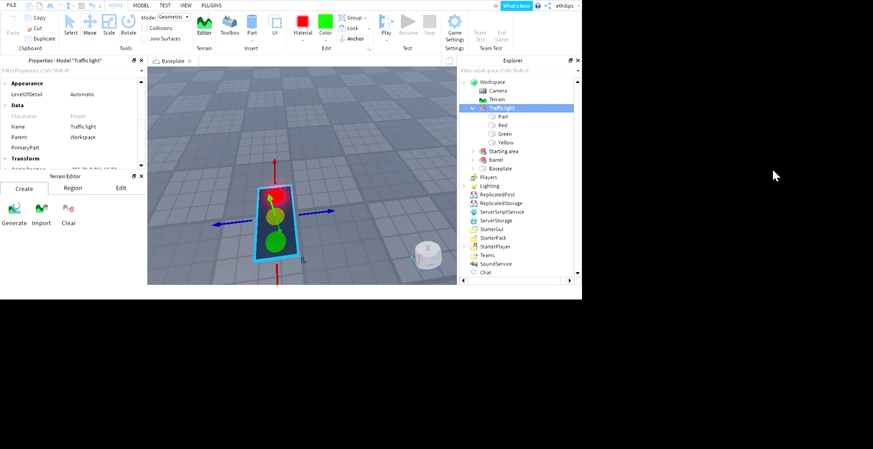
left_click(748, 205)
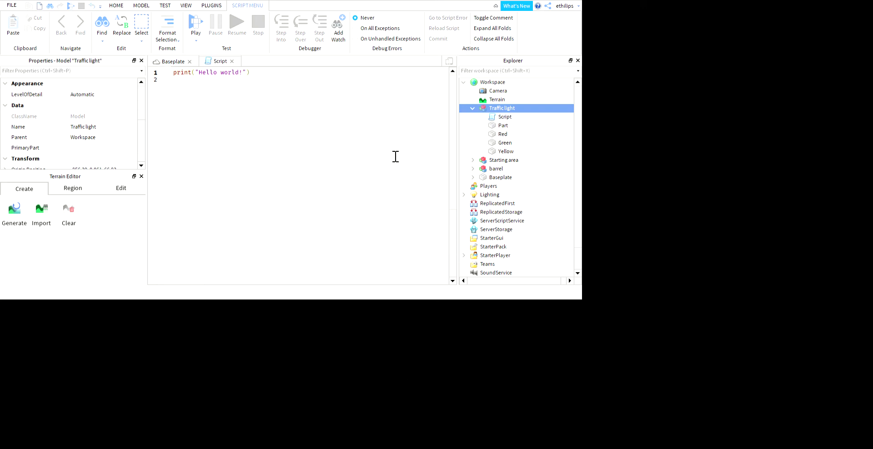
key("ctrl+a")
type("Lo")
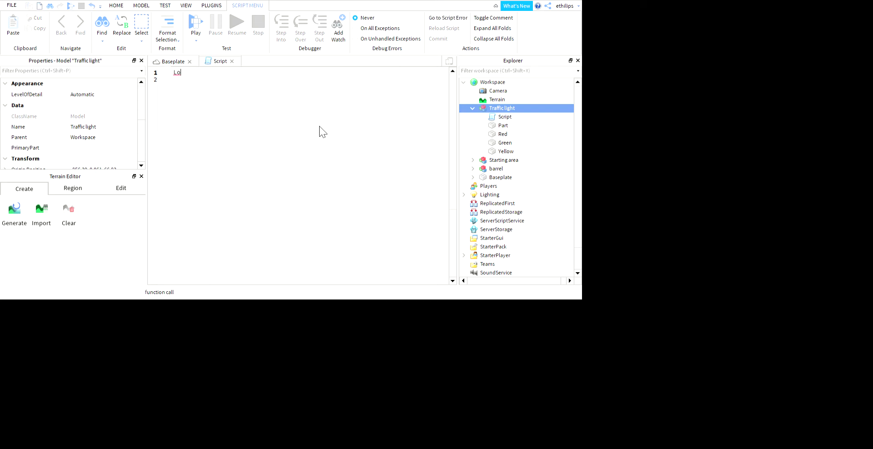
key("BackSpace")
key("BackSpace")
Declare the variable for the red light in the script: local R = script.Parent.Red.
type("local")
type("R")
type(" --")
key("BackSpace")
key("BackSpace")
key("BackSpace")
type("=")
type("script.Parent.Redd")
key("BackSpace")
Start the variable declaration for the yellow light on the second line: Local Y = script.parent.
type("Loc")
key("BackSpace")
type("al Y =")
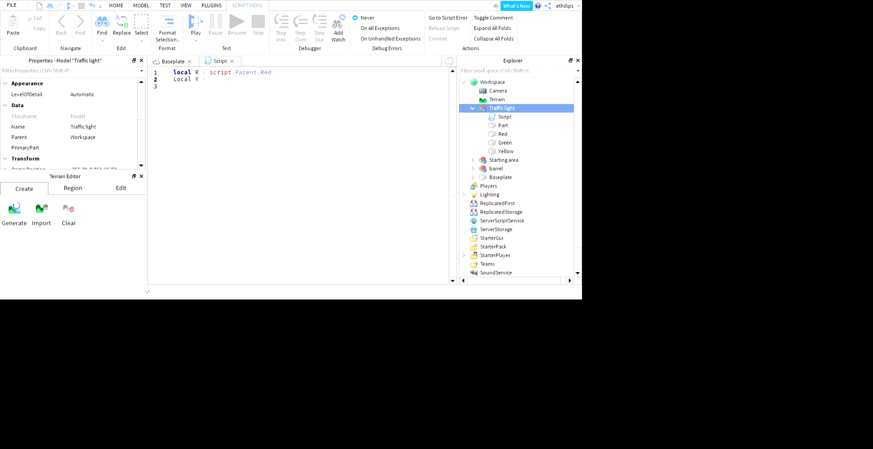
type("+= sx")
key("BackSpace")
type("cript.parent")
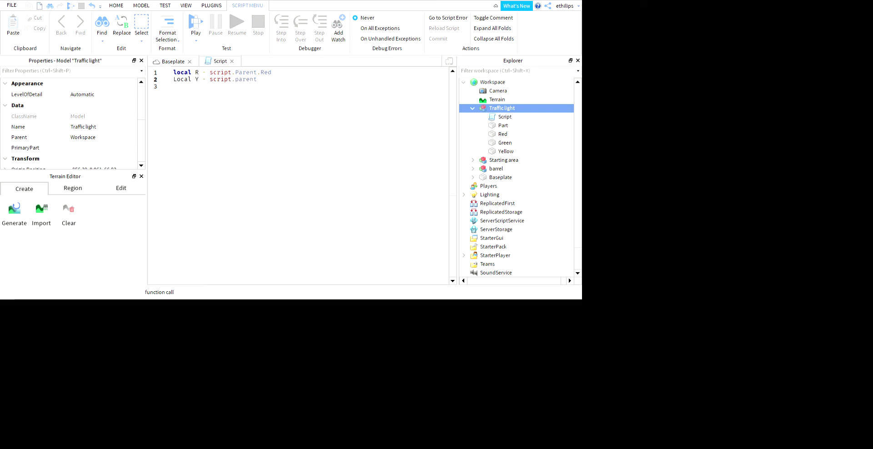